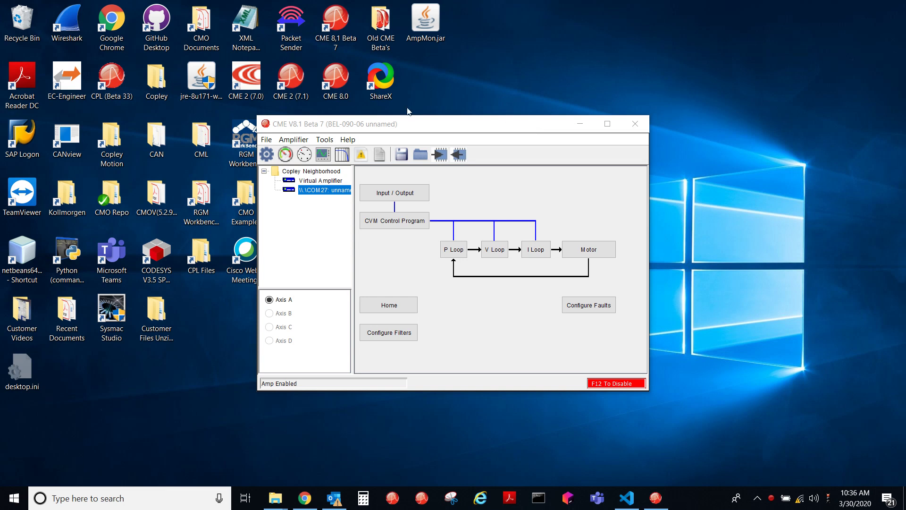
Start a firmware download to the amplifier without saving amplifier data first
{"action": "left_click", "coordinate": [324, 140]}
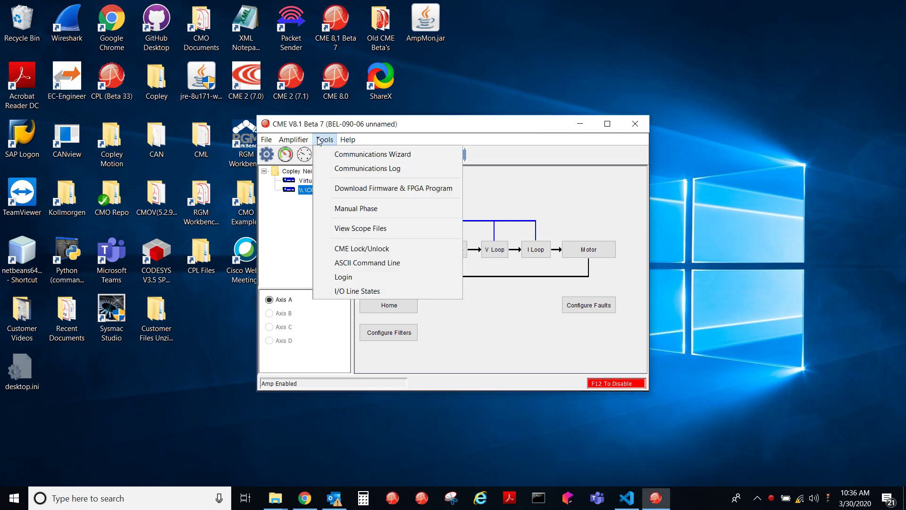
{"action": "left_click", "coordinate": [378, 188]}
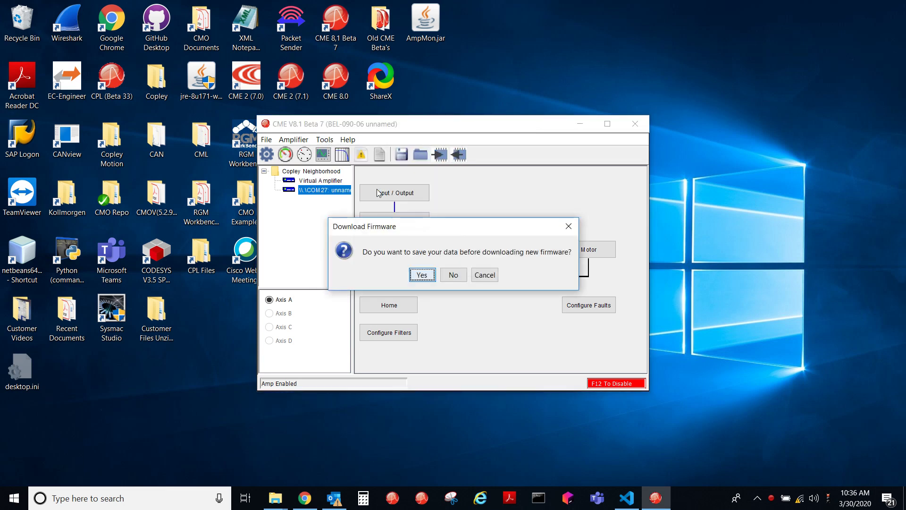
{"action": "left_click", "coordinate": [452, 276]}
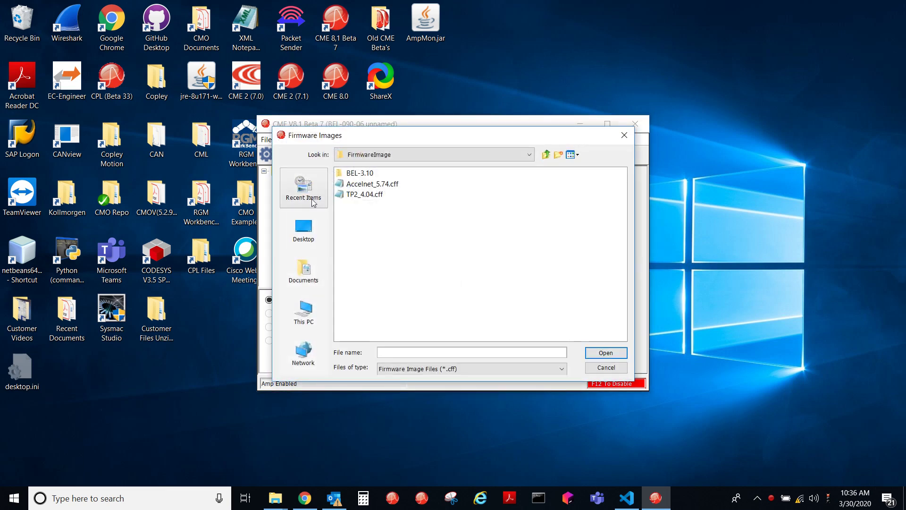
Locate BEL_enet_4.38.cff in Downloads > Firmware Downloads, then dismiss the file chooser
{"action": "left_click", "coordinate": [312, 202]}
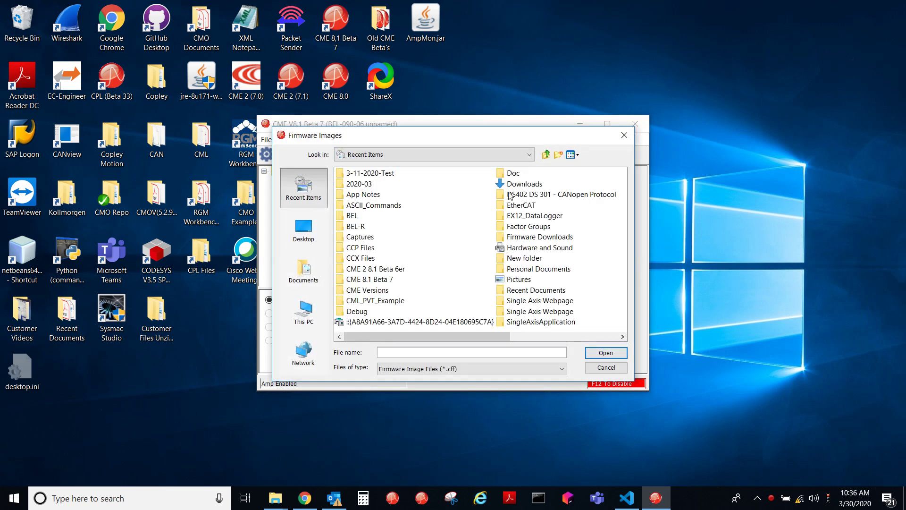
{"action": "left_click", "coordinate": [526, 185]}
{"action": "double_click", "coordinate": [526, 185]}
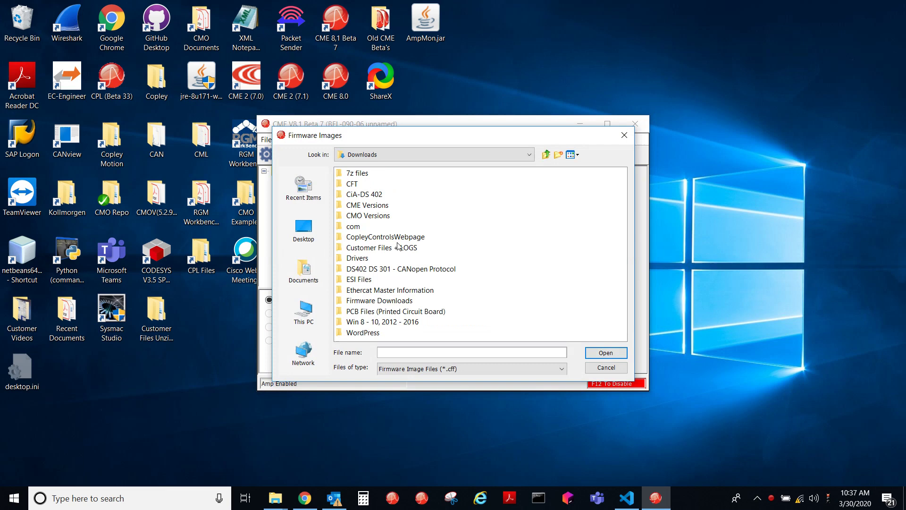
{"action": "double_click", "coordinate": [361, 301]}
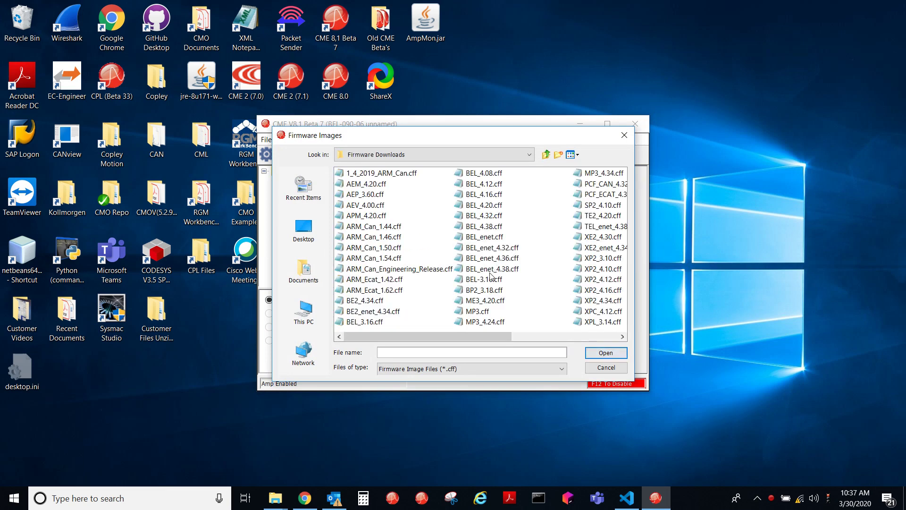
{"action": "left_click", "coordinate": [509, 273]}
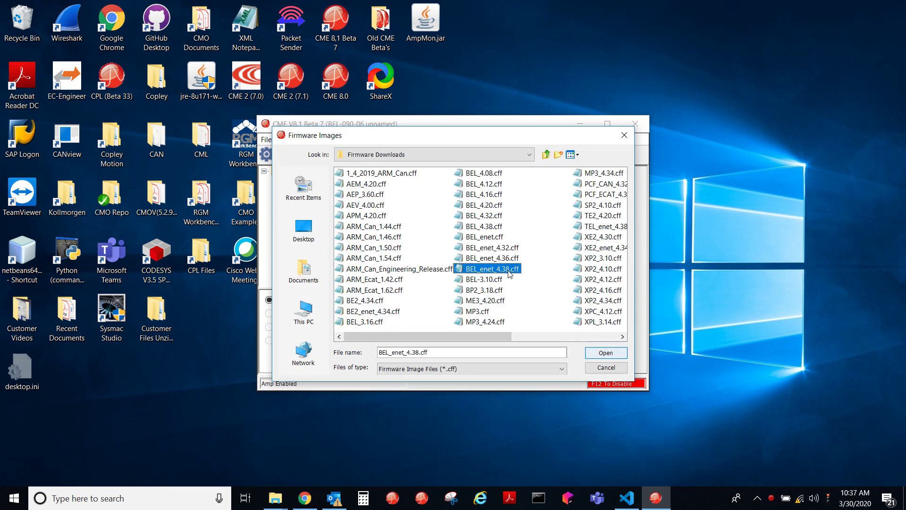
{"action": "left_click", "coordinate": [603, 365]}
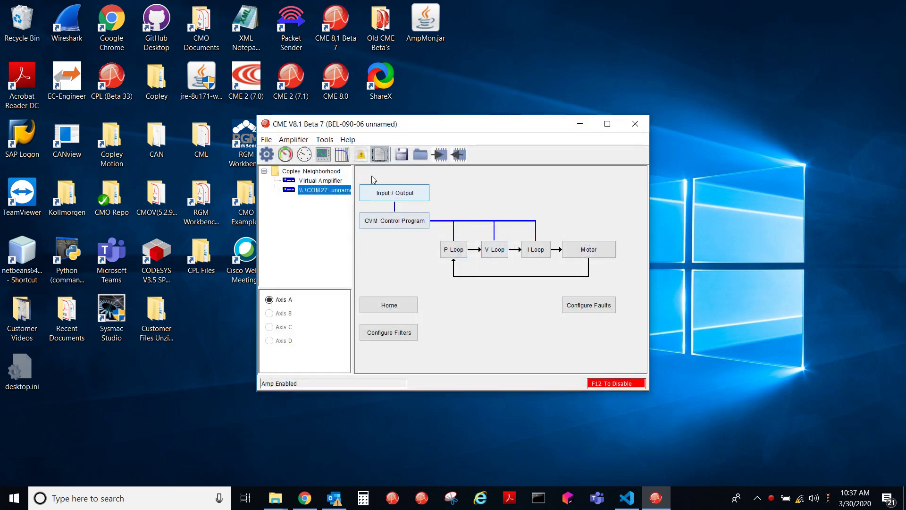
Check the amplifier's properties and firmware version, then close the window
{"action": "left_click", "coordinate": [381, 154]}
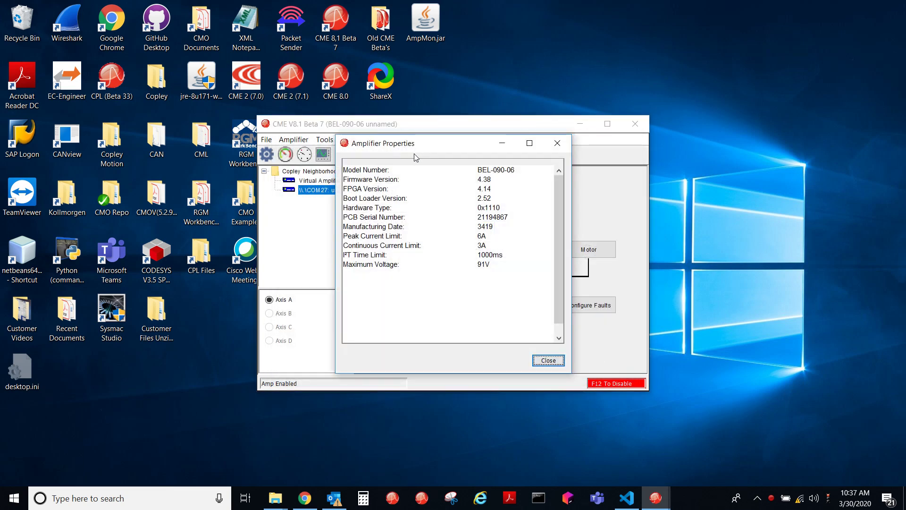
{"action": "left_click", "coordinate": [554, 146]}
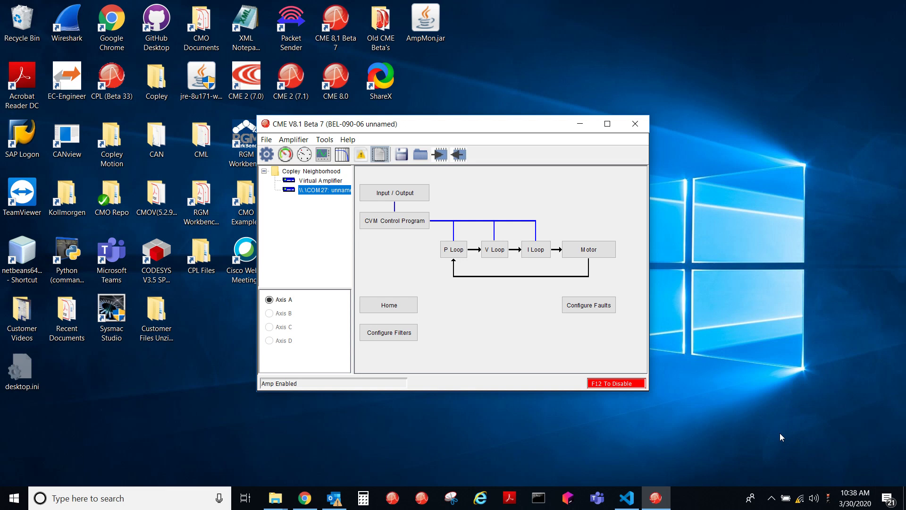
{"action": "mouse_move", "coordinate": [798, 496]}
In the ASCII Command Line, send 's r0x121 0x201' to set register 0x121
{"action": "left_click", "coordinate": [320, 140]}
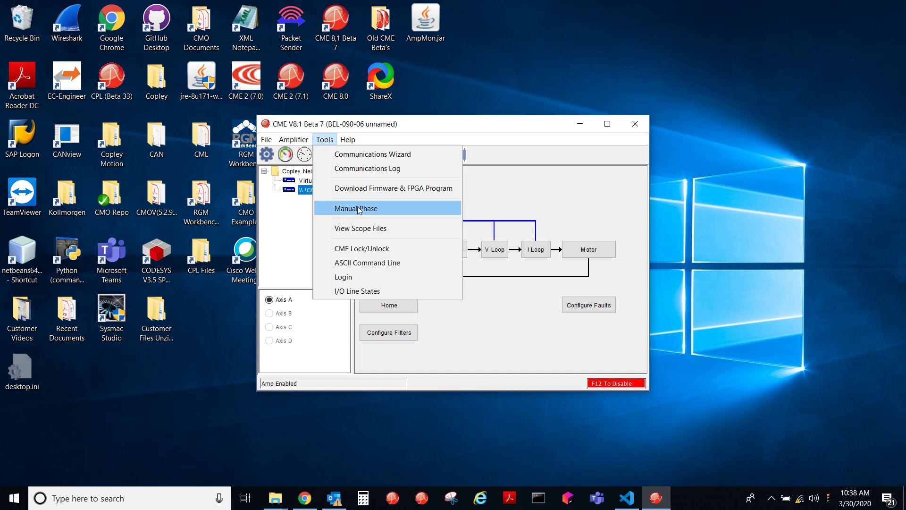
{"action": "left_click", "coordinate": [415, 262]}
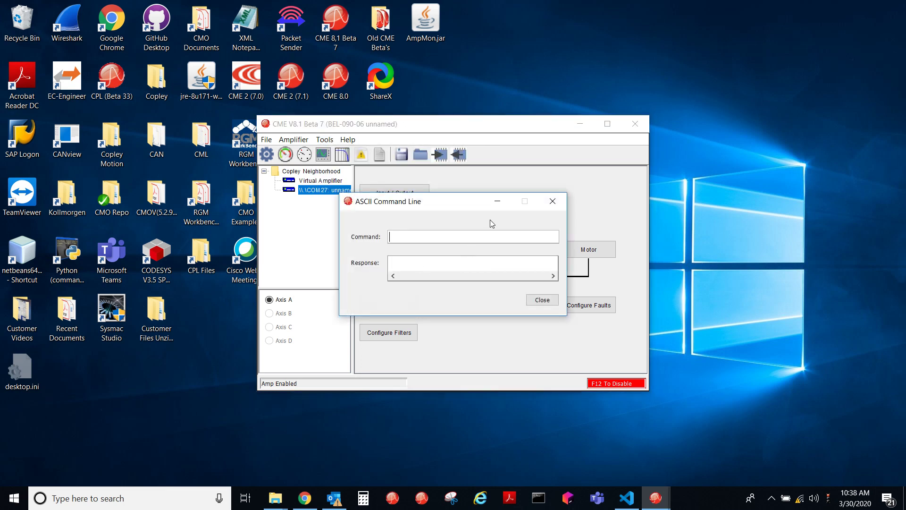
{"action": "type", "text": "s r0x121 0x201"}
{"action": "key", "text": "Return"}
Read register 0x11f with 'g r0x11f x', getting 0x0301a8c0 in hex
{"action": "key", "text": "Left"}
{"action": "key", "text": "Left"}
{"action": "key", "text": "Left"}
{"action": "key", "text": "Left"}
{"action": "key", "text": "Left"}
{"action": "key", "text": "Left"}
{"action": "key", "text": "Delete"}
{"action": "type", "text": "f"}
{"action": "key", "text": "BackSpace"}
{"action": "key", "text": "BackSpace"}
{"action": "key", "text": "BackSpace"}
{"action": "key", "text": "BackSpace"}
{"action": "key", "text": "BackSpace"}
{"action": "key", "text": "BackSpace"}
{"action": "key", "text": "BackSpace"}
{"action": "key", "text": "BackSpace"}
{"action": "key", "text": "BackSpace"}
{"action": "key", "text": "BackSpace"}
{"action": "key", "text": "BackSpace"}
{"action": "key", "text": "BackSpace"}
{"action": "key", "text": "BackSpace"}
{"action": "key", "text": "BackSpace"}
{"action": "type", "text": "g r0x11f"}
{"action": "key", "text": "Return"}
{"action": "type", "text": "x"}
{"action": "key", "text": "Return"}
Bring the Chrome window showing the Copley landing page at 192.168.1.3 forward
{"action": "mouse_move", "coordinate": [305, 498]}
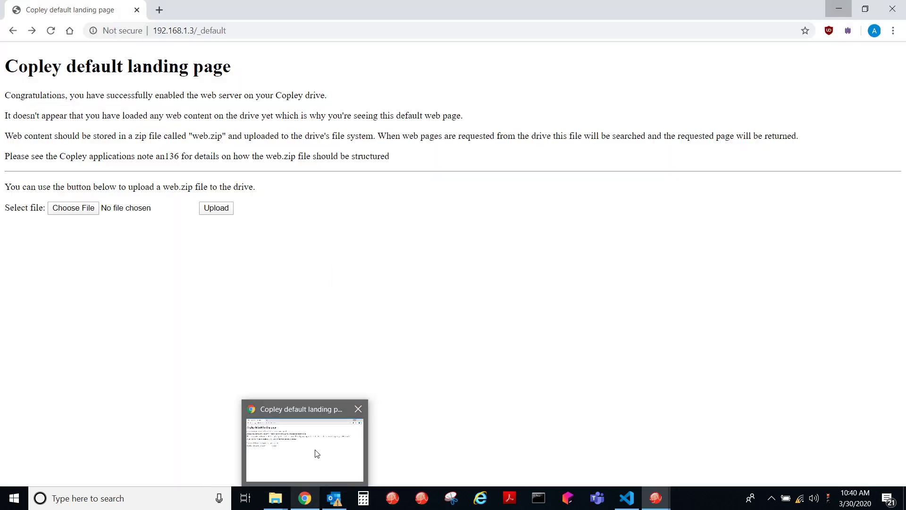
{"action": "left_click", "coordinate": [317, 453]}
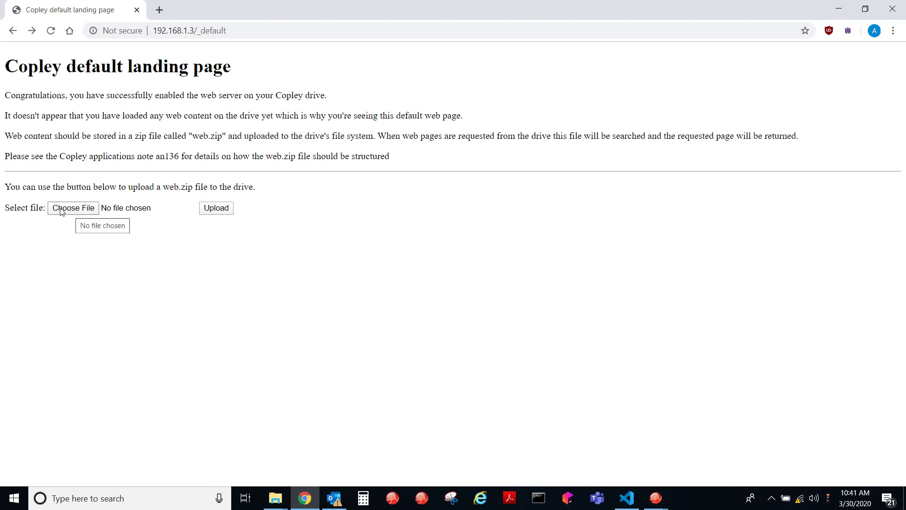
Choose web.zip from the web folder and upload it to the drive
{"action": "left_click", "coordinate": [89, 213]}
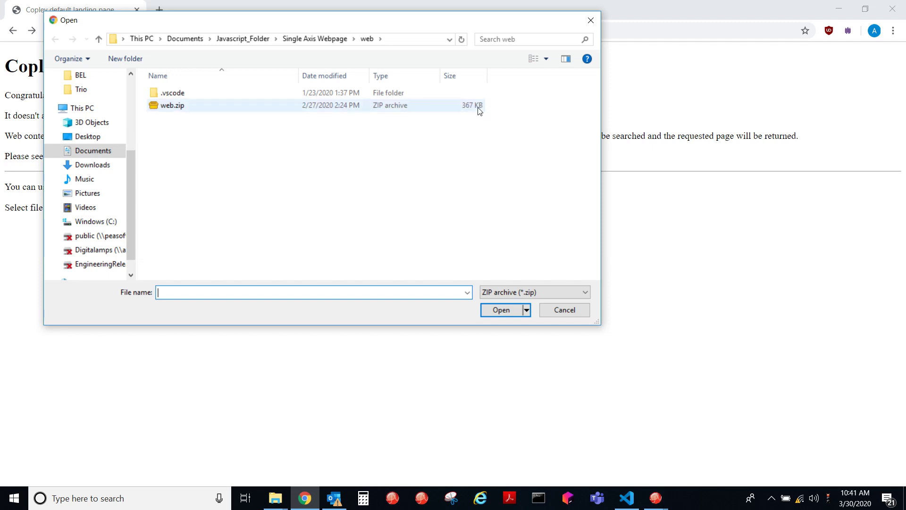
{"action": "left_click", "coordinate": [193, 112]}
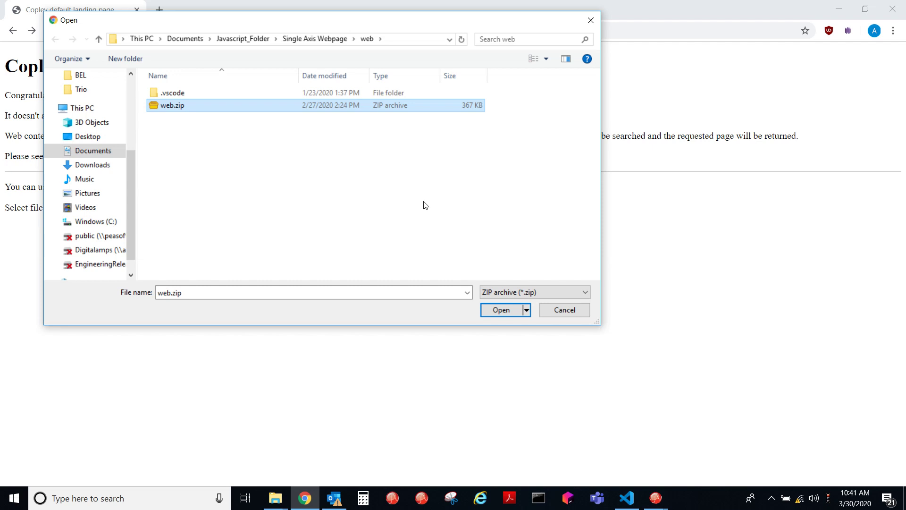
{"action": "left_click", "coordinate": [508, 311]}
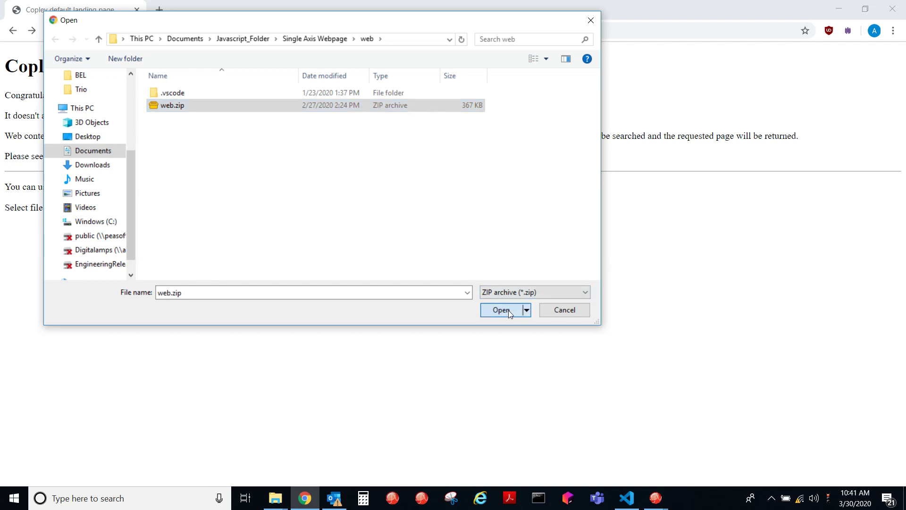
{"action": "left_click", "coordinate": [228, 211]}
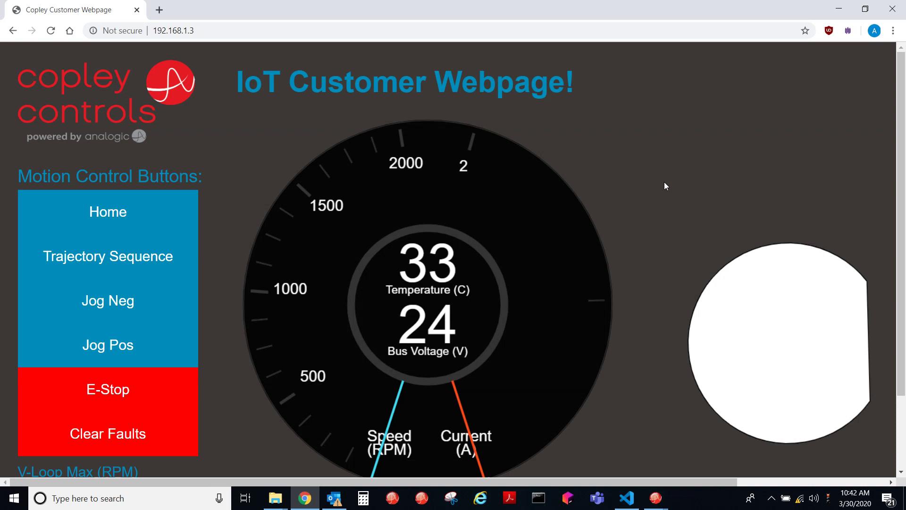
Zoom the IoT Customer Webpage out two steps to 80% from Chrome's menu
{"action": "left_click", "coordinate": [893, 31]}
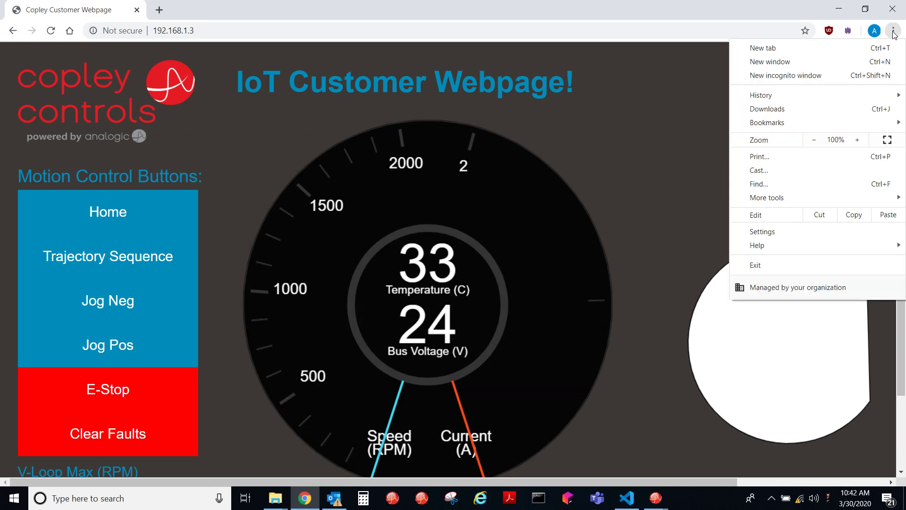
{"action": "left_click", "coordinate": [814, 140]}
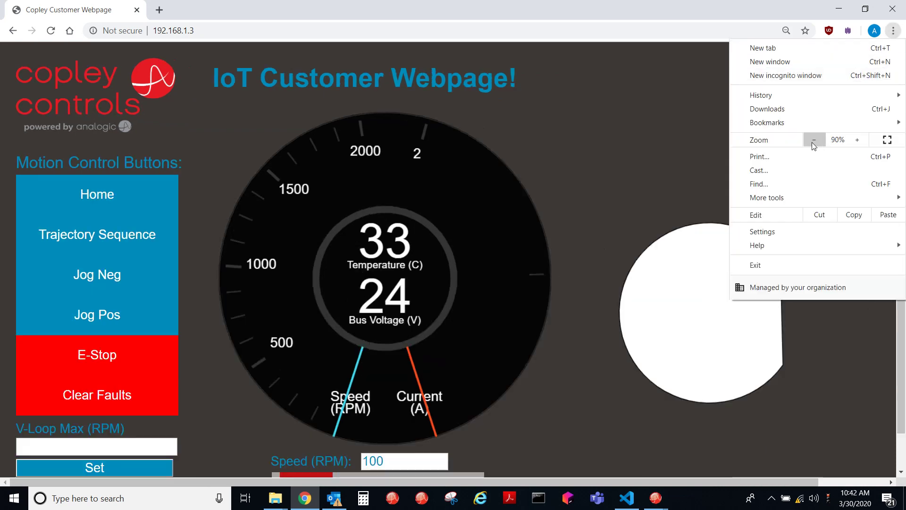
{"action": "left_click", "coordinate": [813, 140]}
{"action": "left_click", "coordinate": [660, 81]}
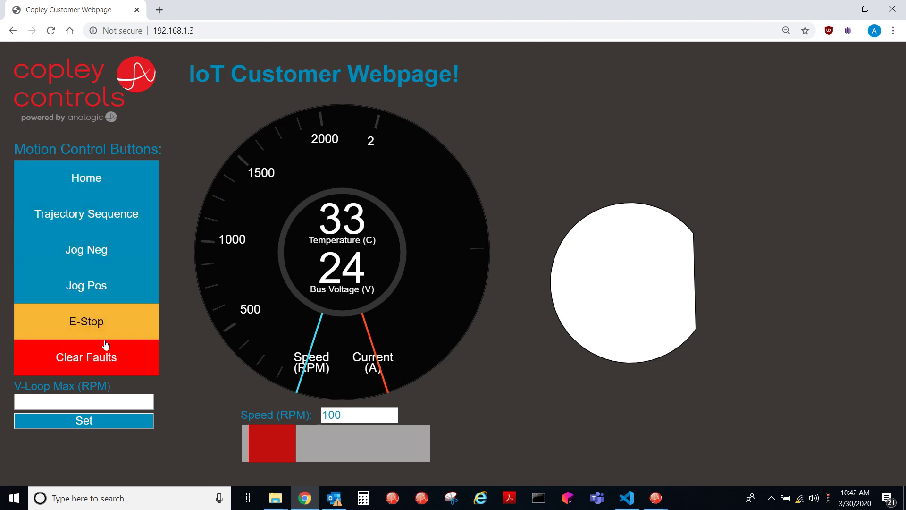
Jog the motor positive and drag the Speed slider down to 28 RPM
{"action": "left_click", "coordinate": [135, 284]}
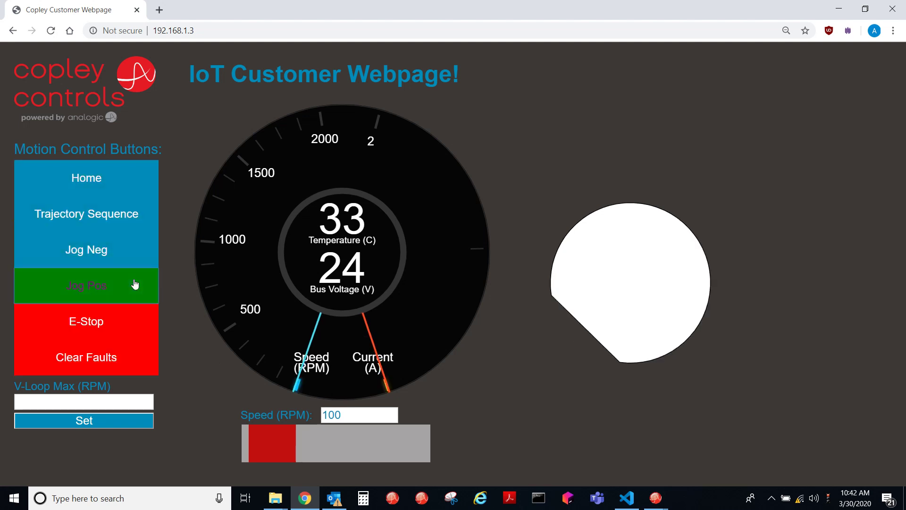
{"action": "left_click", "coordinate": [263, 432]}
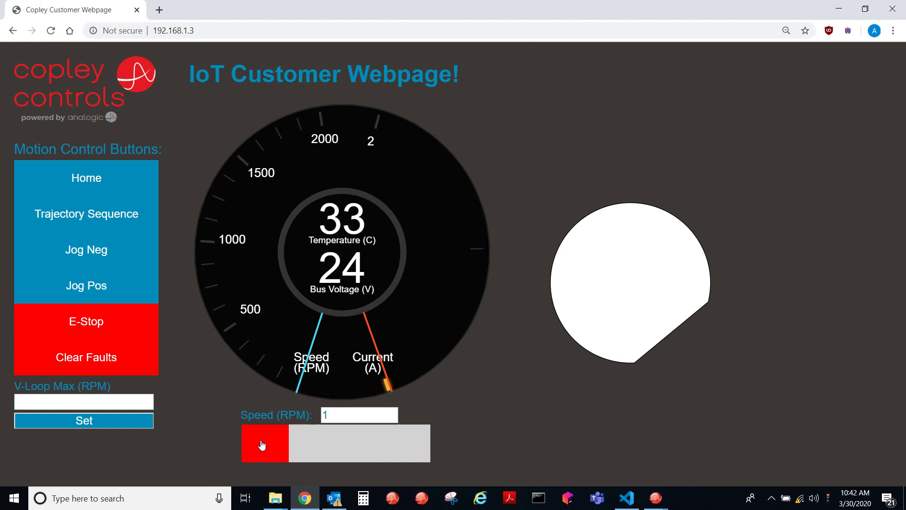
{"action": "left_click_drag", "start_coordinate": [263, 447], "coordinate": [269, 448]}
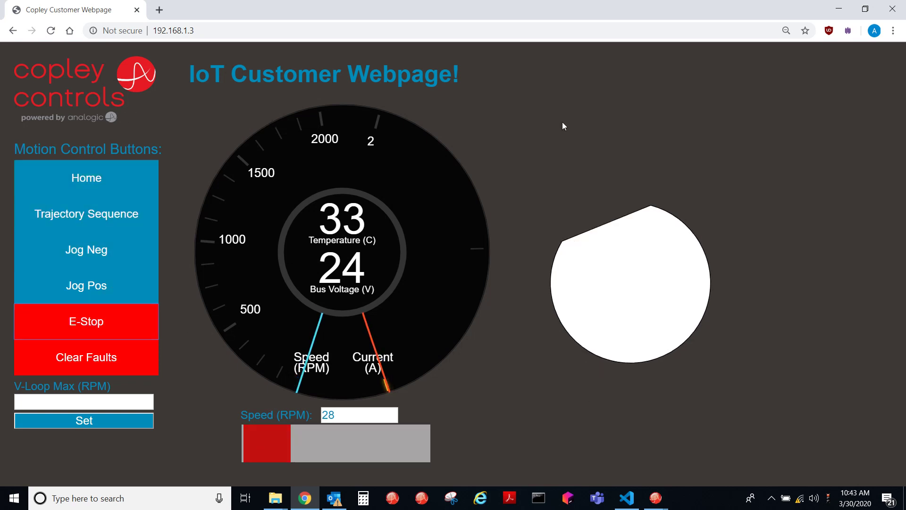
Open Chrome's Developer tools from More tools beside the IoT Customer Webpage
{"action": "left_click", "coordinate": [893, 32]}
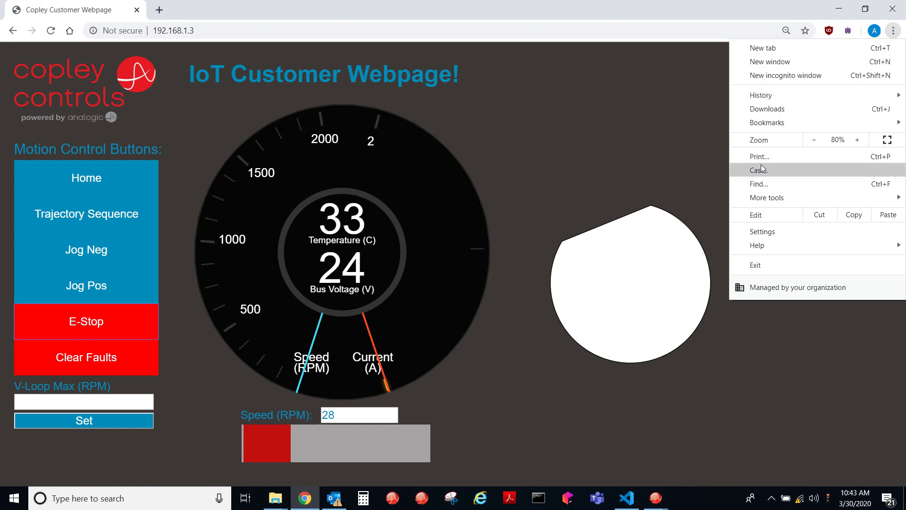
{"action": "mouse_move", "coordinate": [757, 198]}
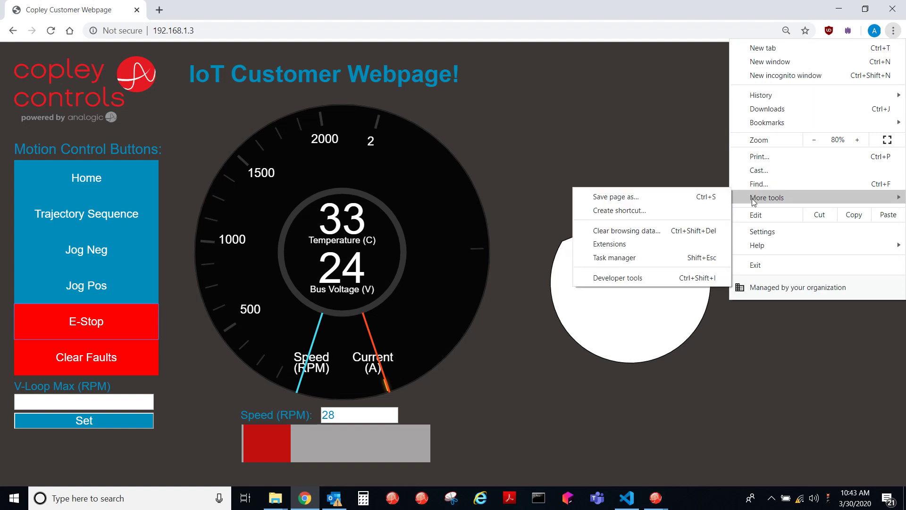
{"action": "left_click", "coordinate": [668, 283]}
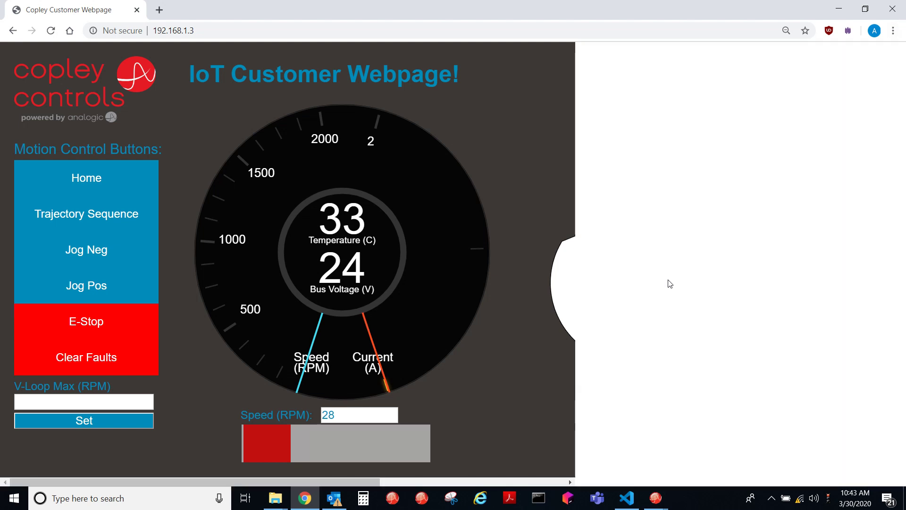